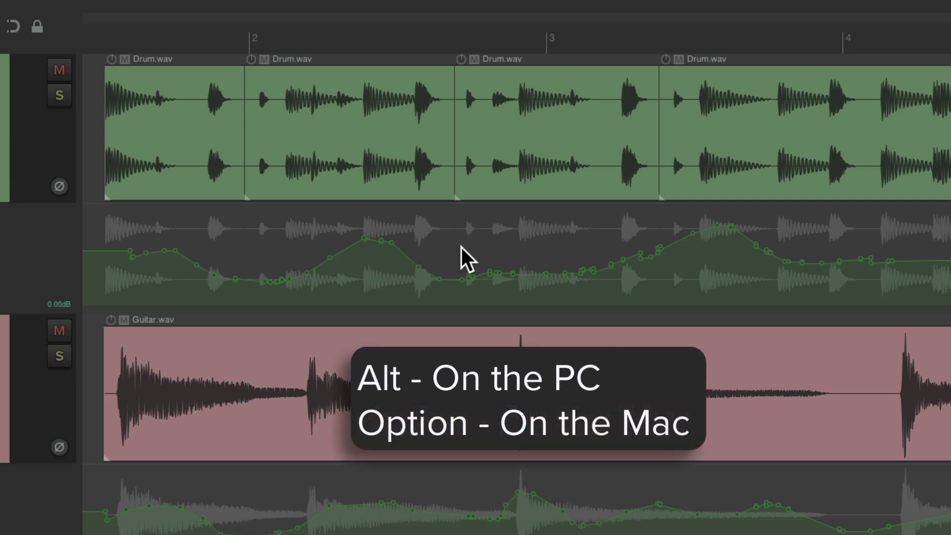
Mark a razor area on the drum volume envelope, then try moving, clearing and deleting it, undoing each.
{"action": "left_click_drag", "start_coordinate": [295, 236], "coordinate": [548, 234]}
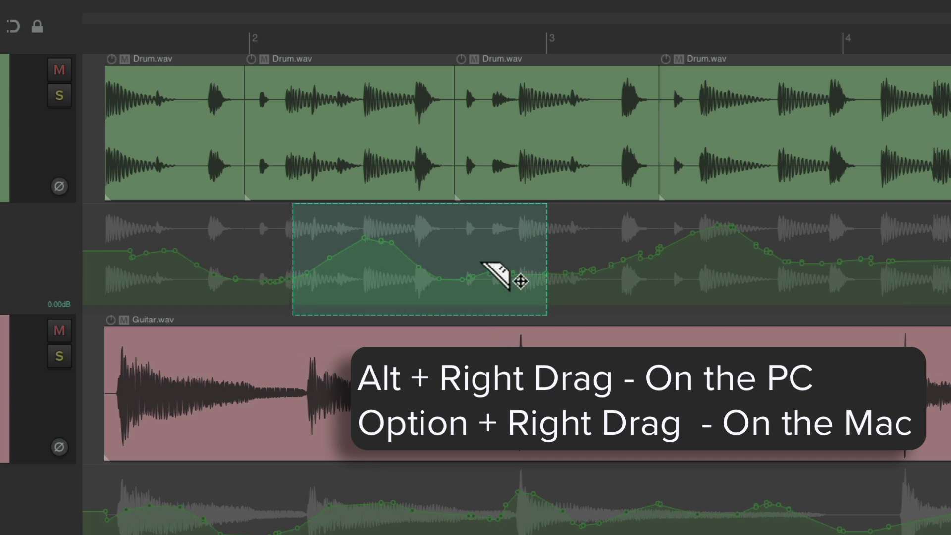
{"action": "mouse_move", "coordinate": [461, 255]}
{"action": "left_mouse_down"}
{"action": "mouse_move", "coordinate": [662, 255]}
{"action": "mouse_move", "coordinate": [787, 269]}
{"action": "left_mouse_up"}
{"action": "key", "text": "ctrl+z"}
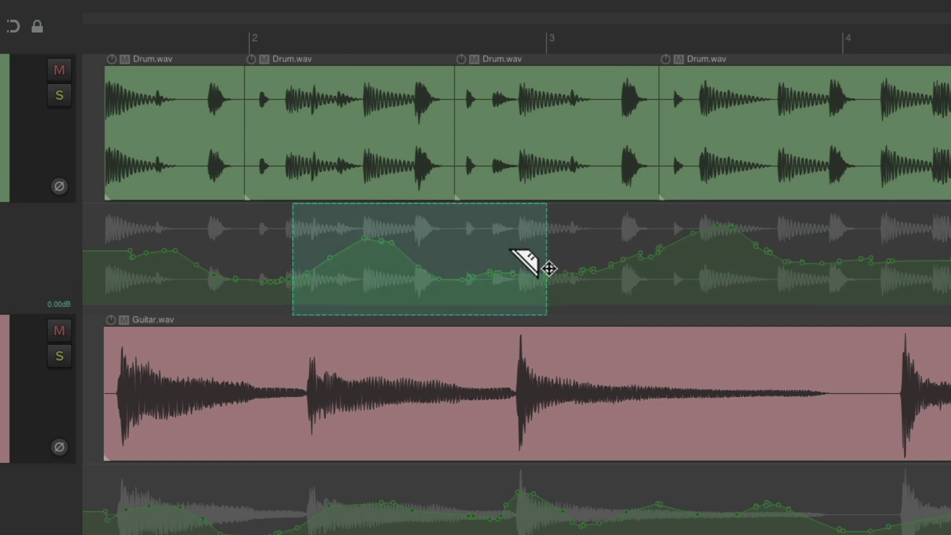
{"action": "left_click", "coordinate": [512, 250]}
{"action": "key", "text": "ctrl+z"}
{"action": "key", "text": "Delete"}
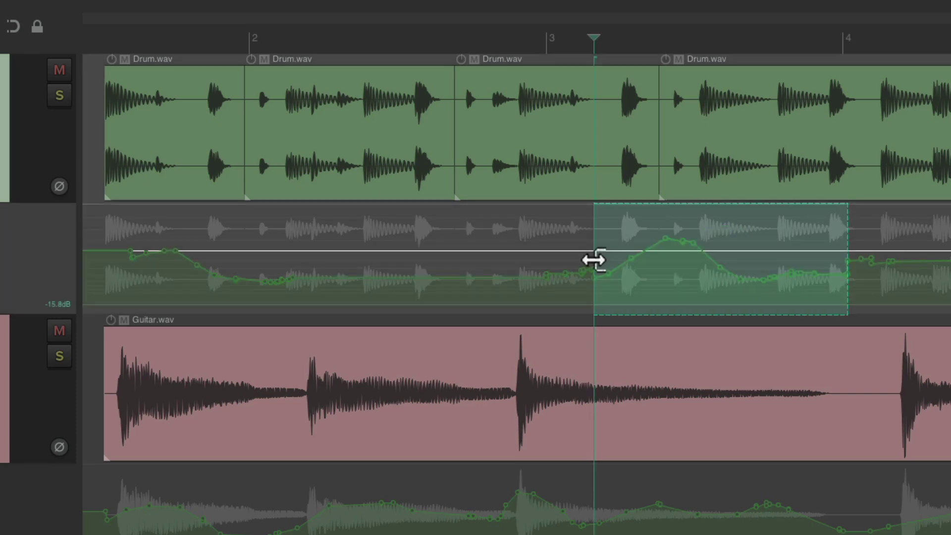
{"action": "key", "text": "ctrl+z"}
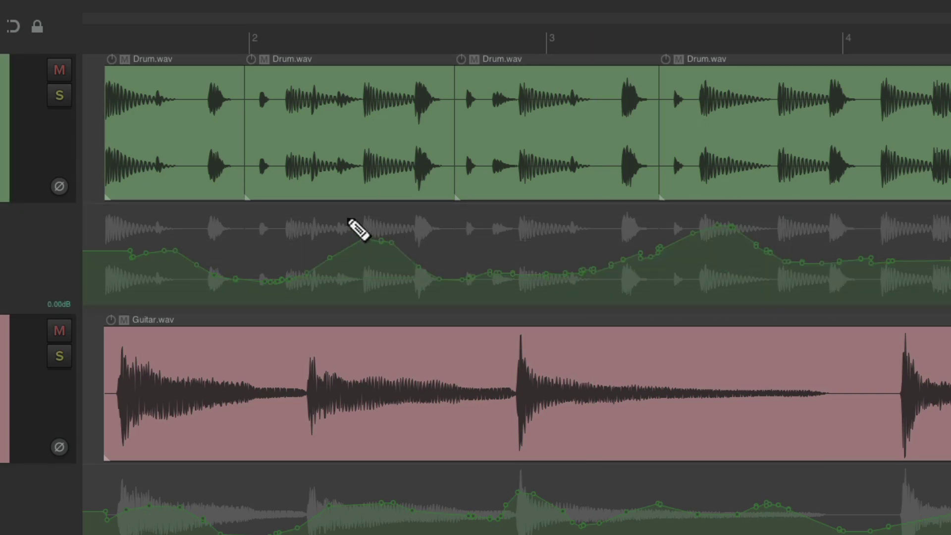
Mark a new razor area across bar 3 and cancel a copy, leaving the envelope unchanged.
{"action": "left_click_drag", "start_coordinate": [338, 228], "coordinate": [597, 236]}
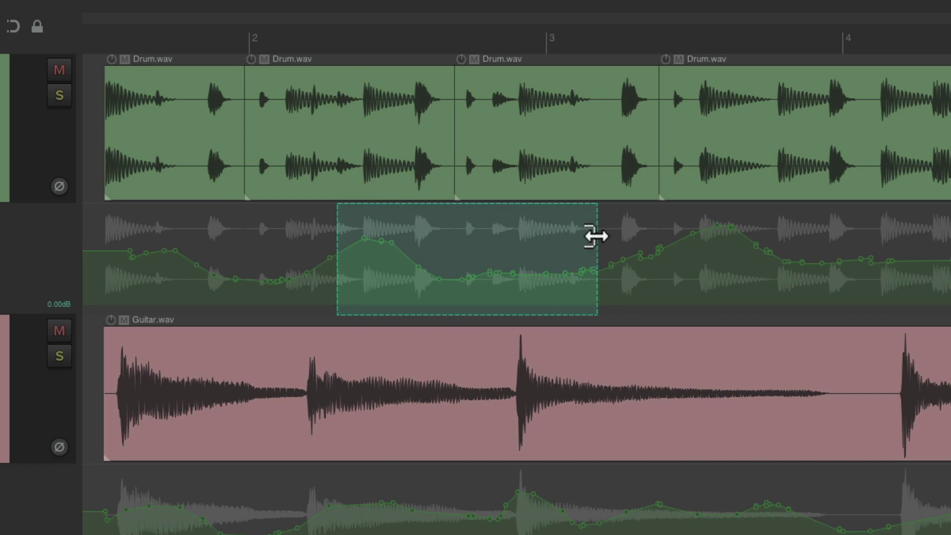
{"action": "mouse_move", "coordinate": [495, 240]}
{"action": "left_mouse_down"}
{"action": "mouse_move", "coordinate": [789, 252]}
{"action": "mouse_move", "coordinate": [793, 270]}
{"action": "left_mouse_up"}
{"action": "key", "text": "Escape"}
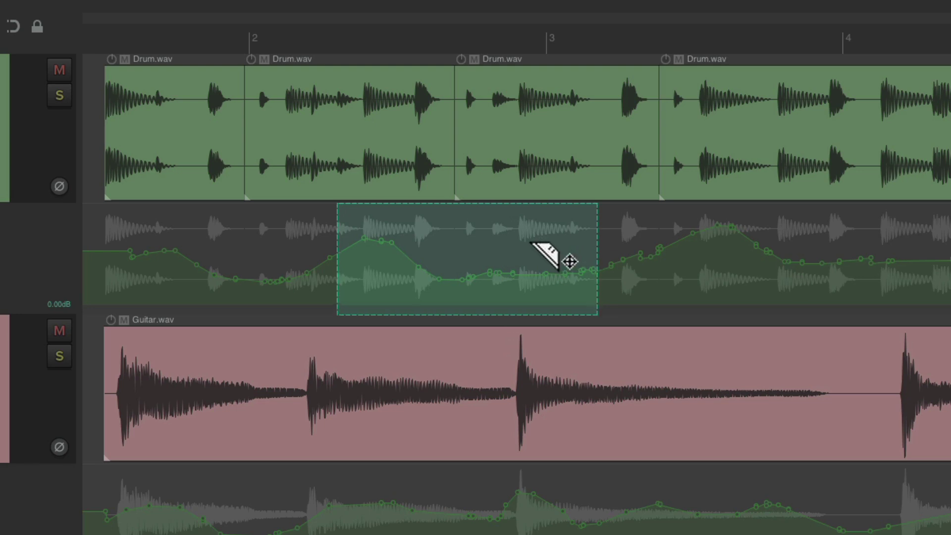
Clear the drum envelope razor area and open the Mouse Modifiers page in Preferences.
{"action": "left_click", "coordinate": [533, 253]}
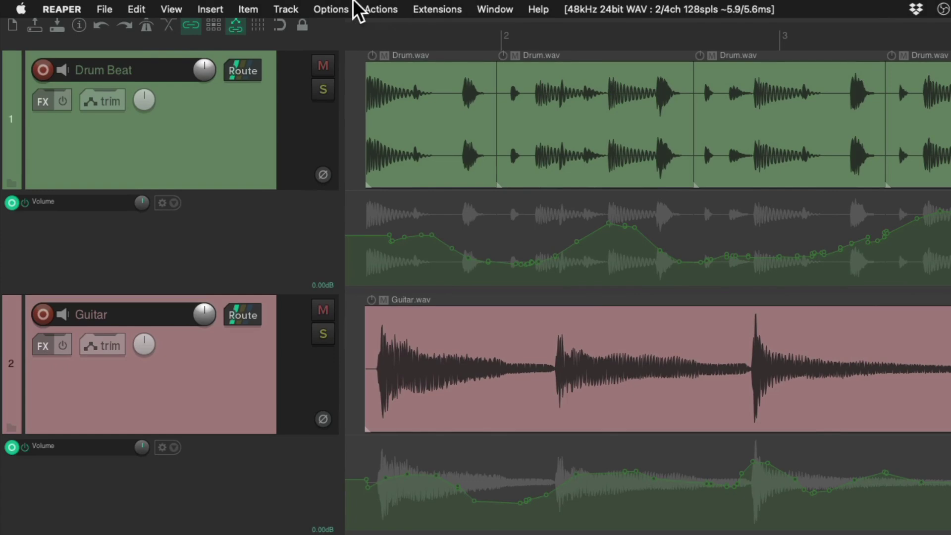
{"action": "left_click", "coordinate": [339, 6]}
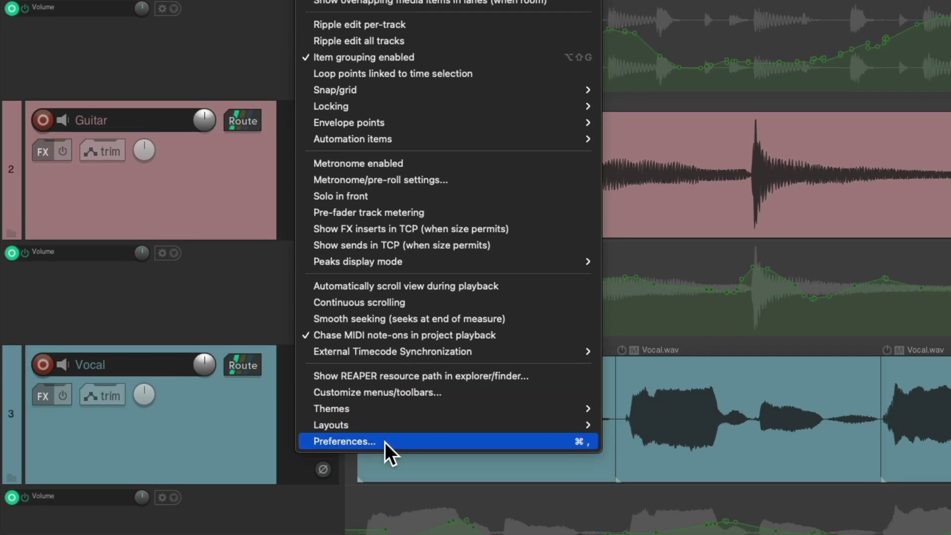
{"action": "left_click", "coordinate": [385, 442]}
{"action": "scroll", "coordinate": [215, 242], "scroll_direction": "down", "scroll_amount": 3}
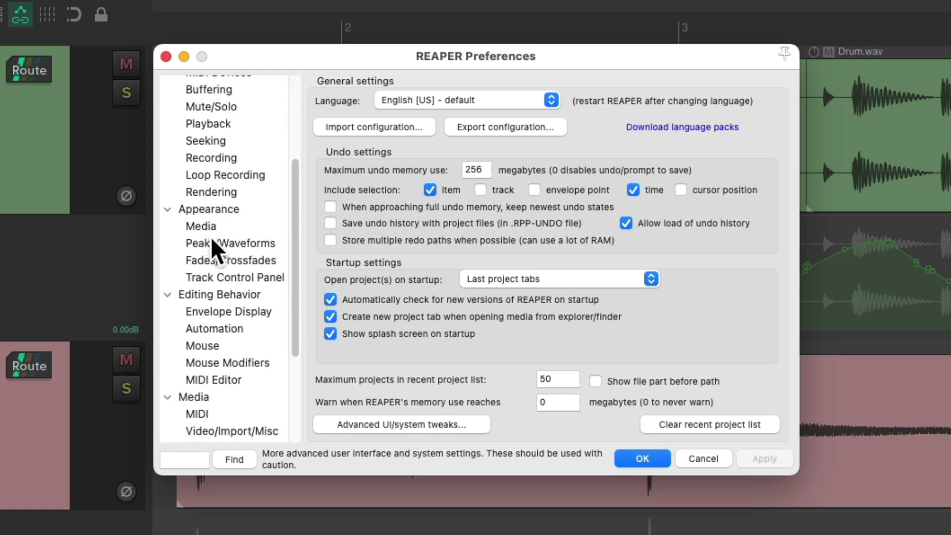
{"action": "scroll", "coordinate": [215, 245], "scroll_direction": "down", "scroll_amount": 3}
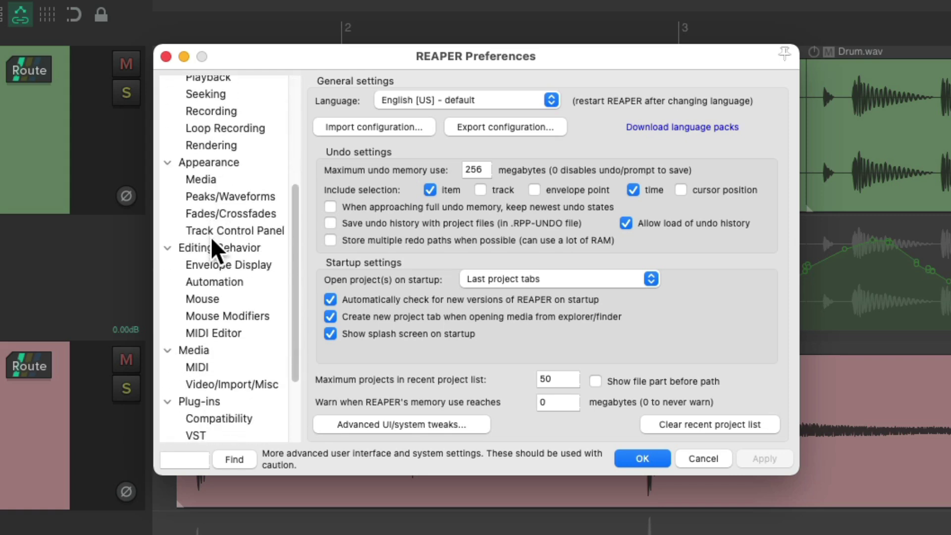
{"action": "left_click", "coordinate": [246, 301]}
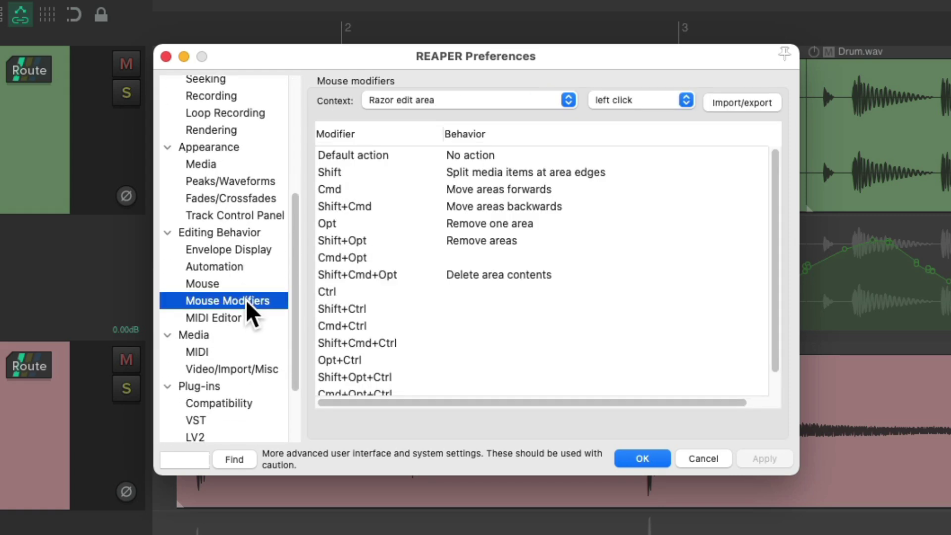
Set the context to Razor edit envelope area, review the default move-or-tilt behaviour, and close Preferences.
{"action": "left_click", "coordinate": [524, 100]}
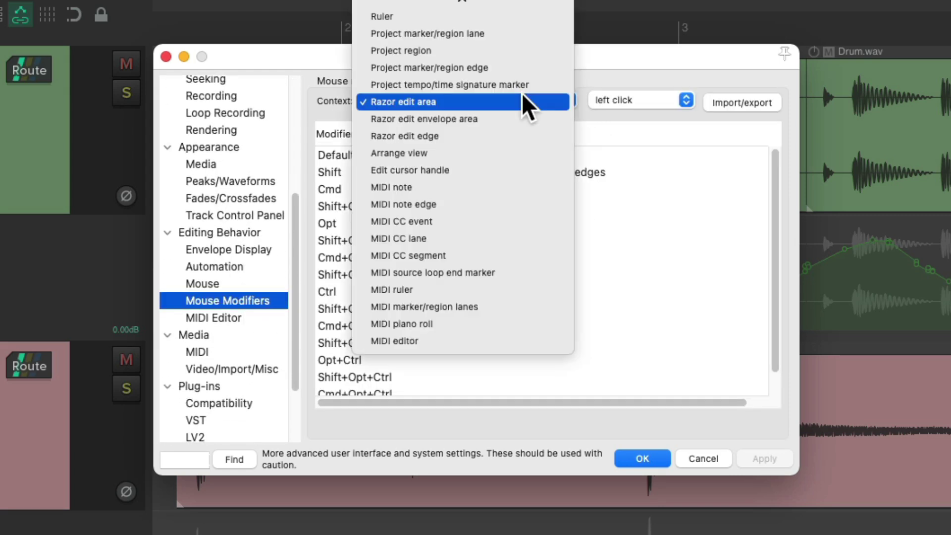
{"action": "left_click", "coordinate": [512, 117]}
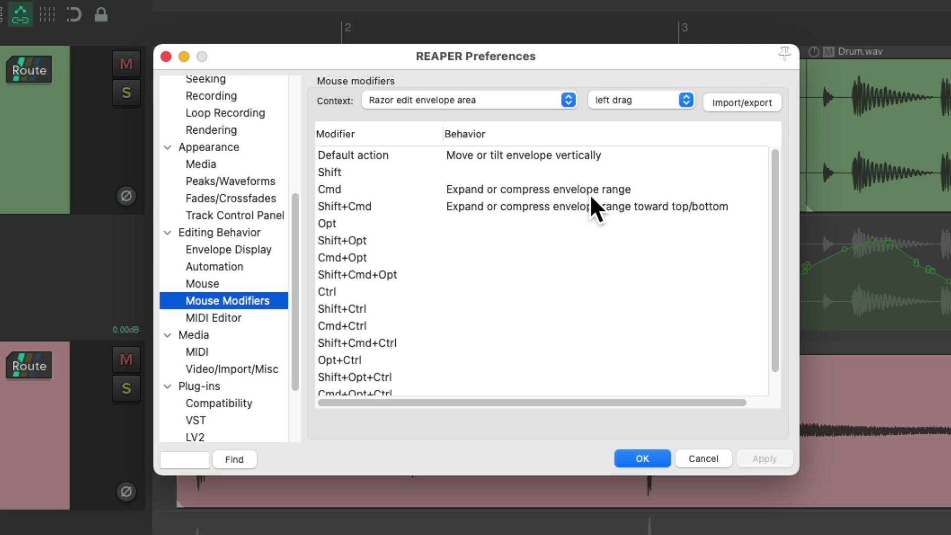
{"action": "left_click", "coordinate": [551, 155]}
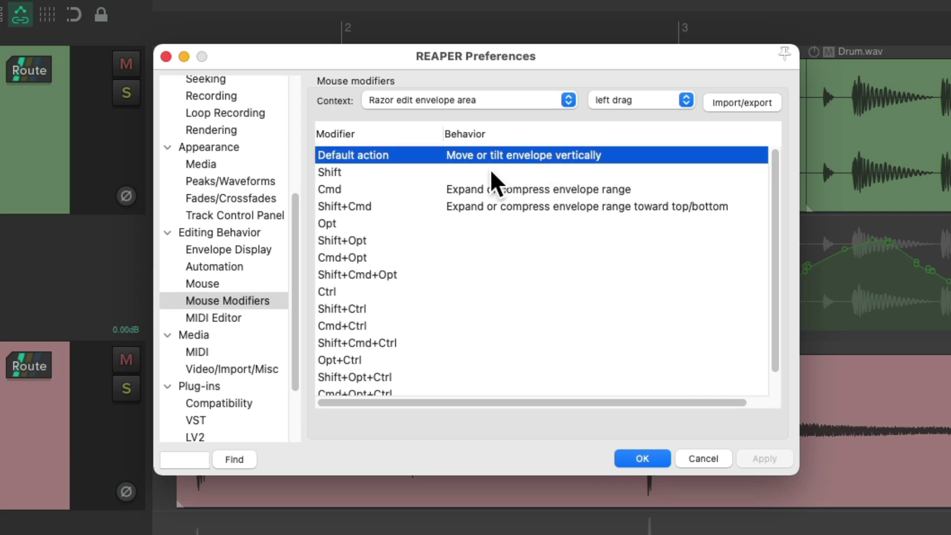
{"action": "left_click", "coordinate": [642, 459]}
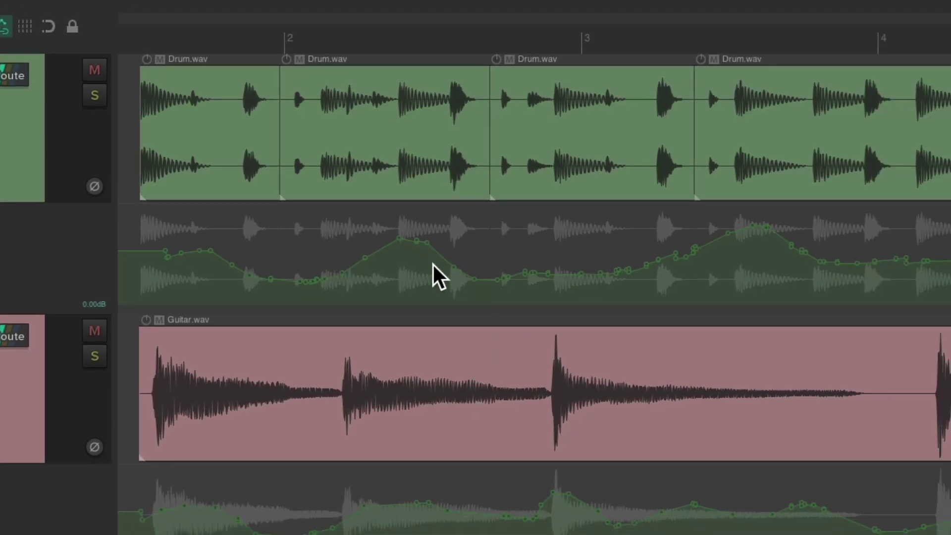
{"action": "left_click_drag", "start_coordinate": [345, 228], "coordinate": [641, 232]}
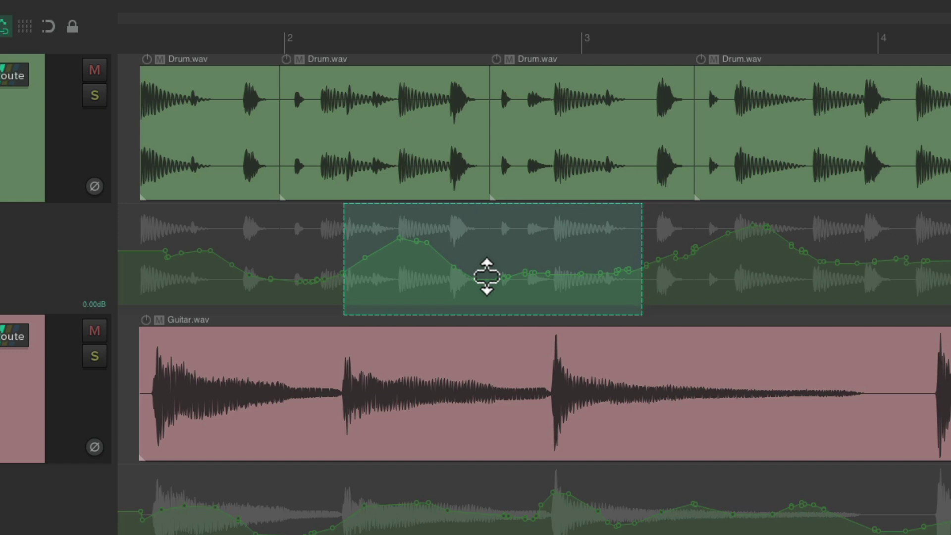
{"action": "mouse_move", "coordinate": [487, 276]}
{"action": "left_mouse_down"}
{"action": "mouse_move", "coordinate": [486, 246]}
{"action": "mouse_move", "coordinate": [484, 310]}
{"action": "mouse_move", "coordinate": [488, 275]}
{"action": "left_mouse_up"}
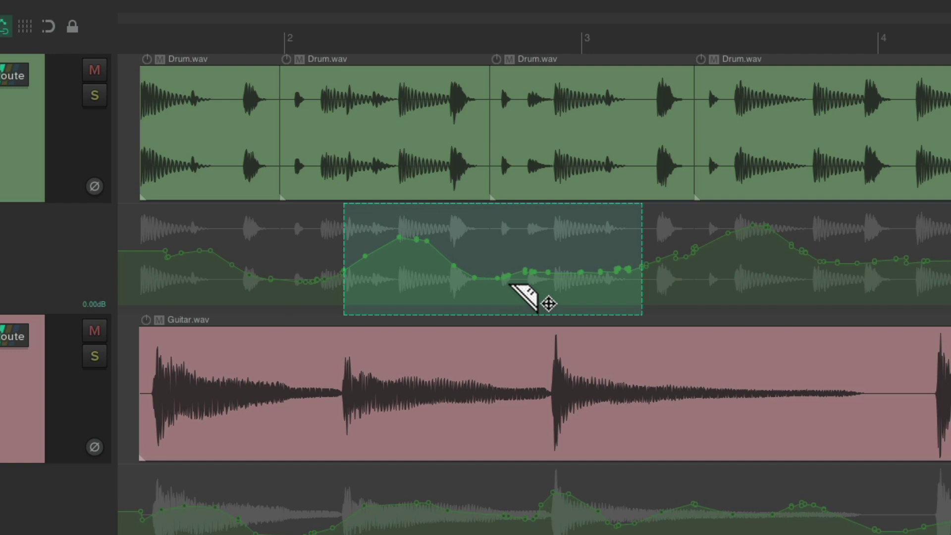
{"action": "left_click", "coordinate": [510, 284]}
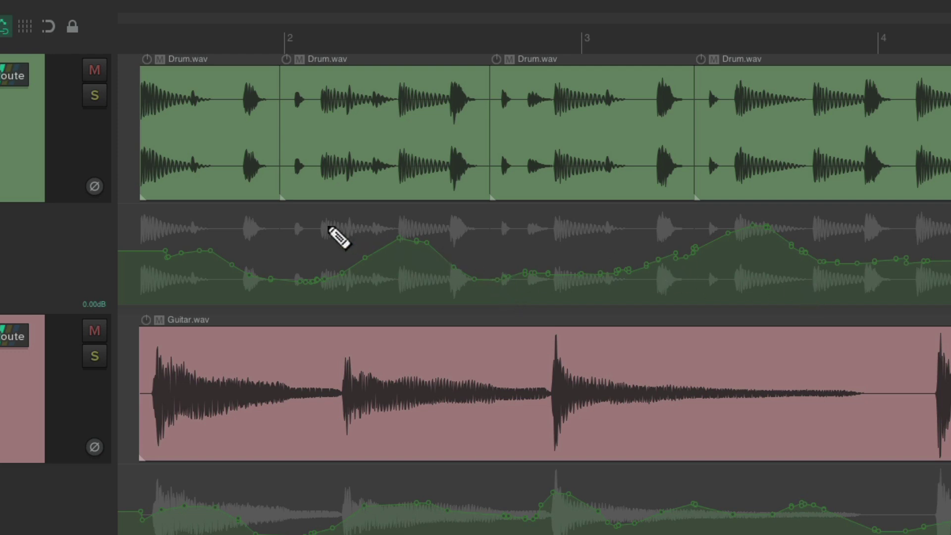
Mark three adjacent razor areas along the drum volume envelope.
{"action": "left_click_drag", "start_coordinate": [329, 229], "coordinate": [548, 225]}
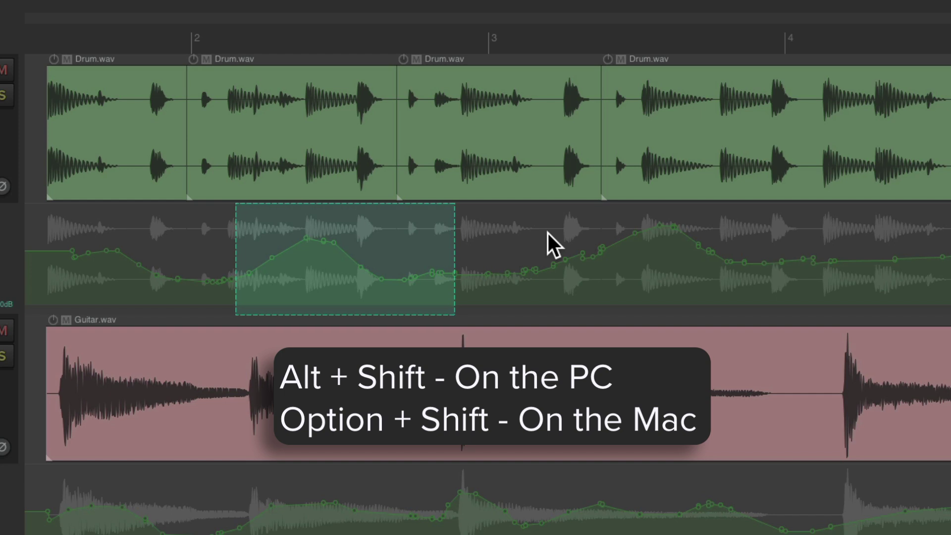
{"action": "left_click_drag", "start_coordinate": [547, 233], "coordinate": [732, 233]}
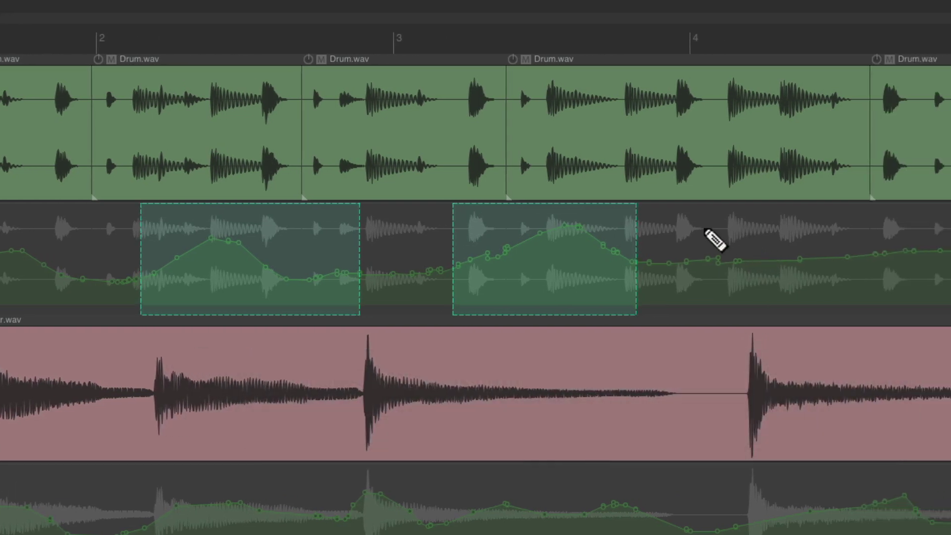
{"action": "left_click_drag", "start_coordinate": [724, 229], "coordinate": [910, 243]}
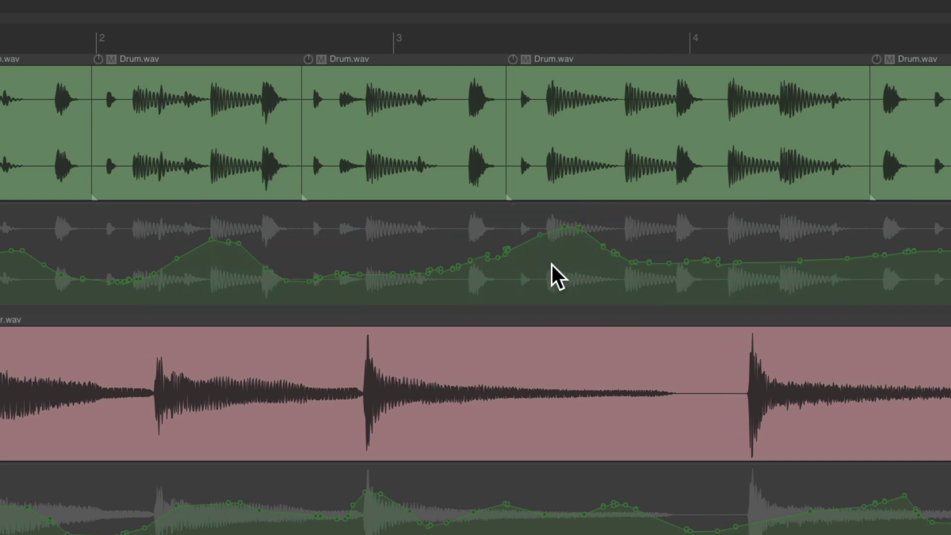
Draw three separate razor areas and drag inside one to shift the envelope in all three.
{"action": "left_click_drag", "start_coordinate": [115, 257], "coordinate": [341, 250]}
{"action": "left_click_drag", "start_coordinate": [431, 243], "coordinate": [601, 258]}
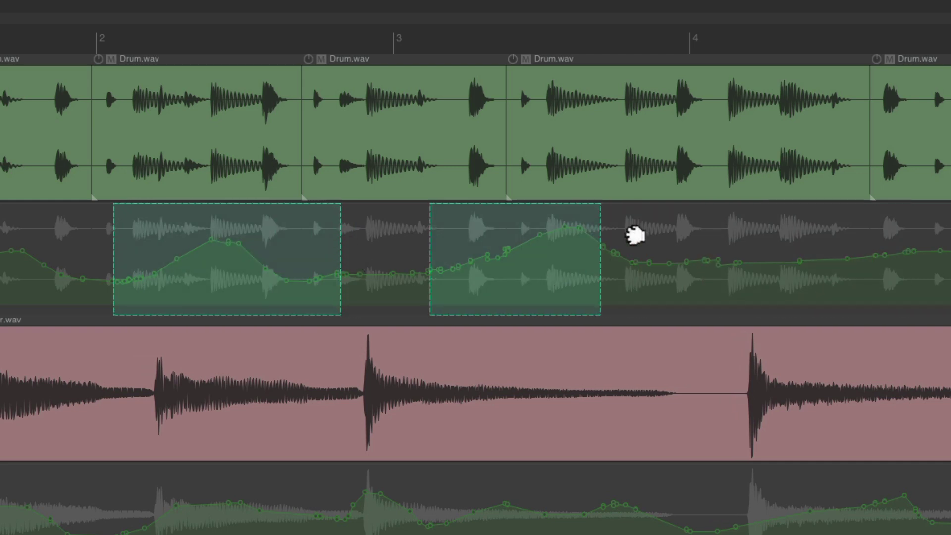
{"action": "left_click_drag", "start_coordinate": [729, 255], "coordinate": [873, 253]}
{"action": "mouse_move", "coordinate": [218, 240]}
{"action": "left_mouse_down"}
{"action": "mouse_move", "coordinate": [217, 263]}
{"action": "mouse_move", "coordinate": [222, 224]}
{"action": "left_mouse_up"}
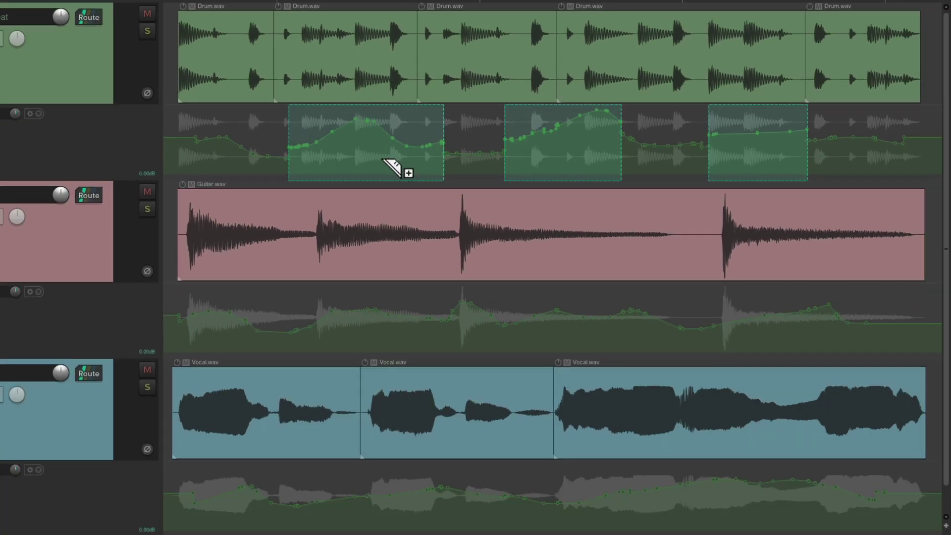
Extend the three razor areas over Guitar and Vocal, lower all three envelopes, then clear the areas.
{"action": "left_click_drag", "start_coordinate": [391, 169], "coordinate": [372, 490]}
{"action": "left_click_drag", "start_coordinate": [572, 179], "coordinate": [573, 473]}
{"action": "left_click_drag", "start_coordinate": [752, 180], "coordinate": [755, 464]}
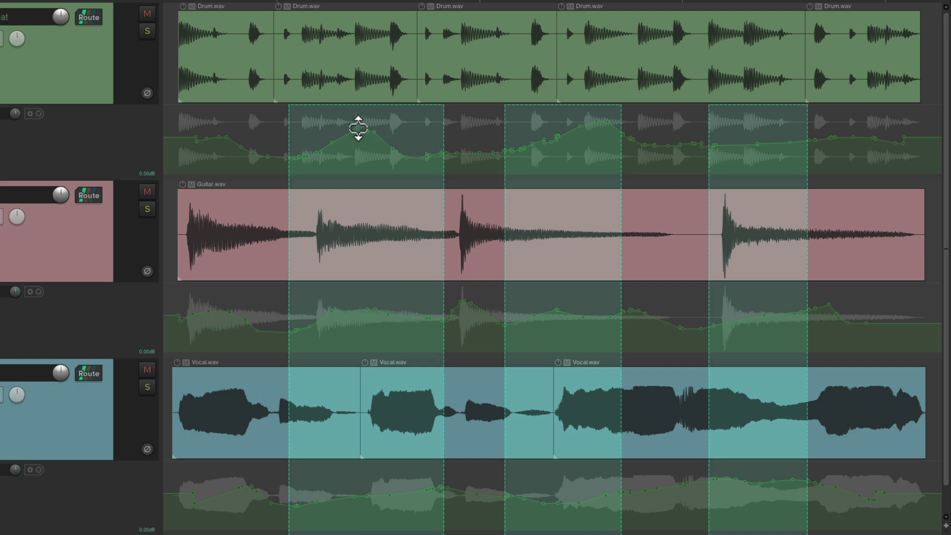
{"action": "mouse_move", "coordinate": [358, 128]}
{"action": "left_mouse_down"}
{"action": "mouse_move", "coordinate": [356, 153]}
{"action": "mouse_move", "coordinate": [358, 119]}
{"action": "mouse_move", "coordinate": [356, 144]}
{"action": "mouse_move", "coordinate": [356, 127]}
{"action": "left_mouse_up"}
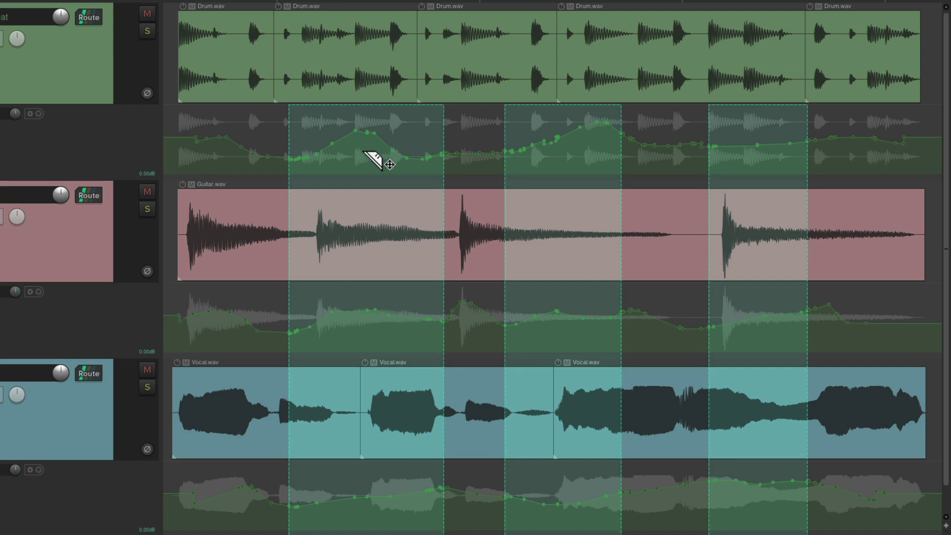
{"action": "left_click", "coordinate": [363, 151]}
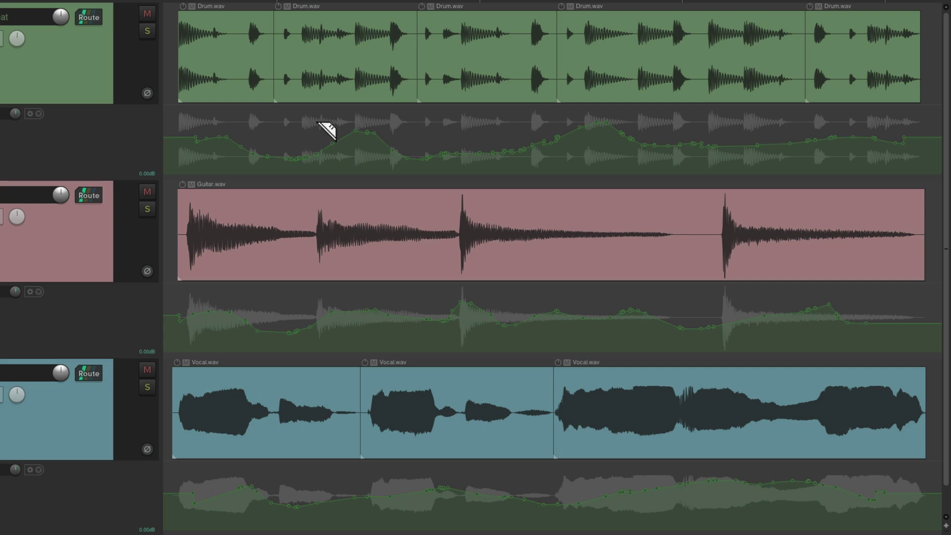
Mark one razor area across all three tracks, raise their envelopes together, and clear it.
{"action": "left_click_drag", "start_coordinate": [318, 122], "coordinate": [665, 418]}
{"action": "mouse_move", "coordinate": [466, 166]}
{"action": "left_mouse_down"}
{"action": "mouse_move", "coordinate": [463, 121]}
{"action": "mouse_move", "coordinate": [460, 163]}
{"action": "mouse_move", "coordinate": [461, 144]}
{"action": "mouse_move", "coordinate": [460, 153]}
{"action": "left_mouse_up"}
{"action": "left_click", "coordinate": [461, 153]}
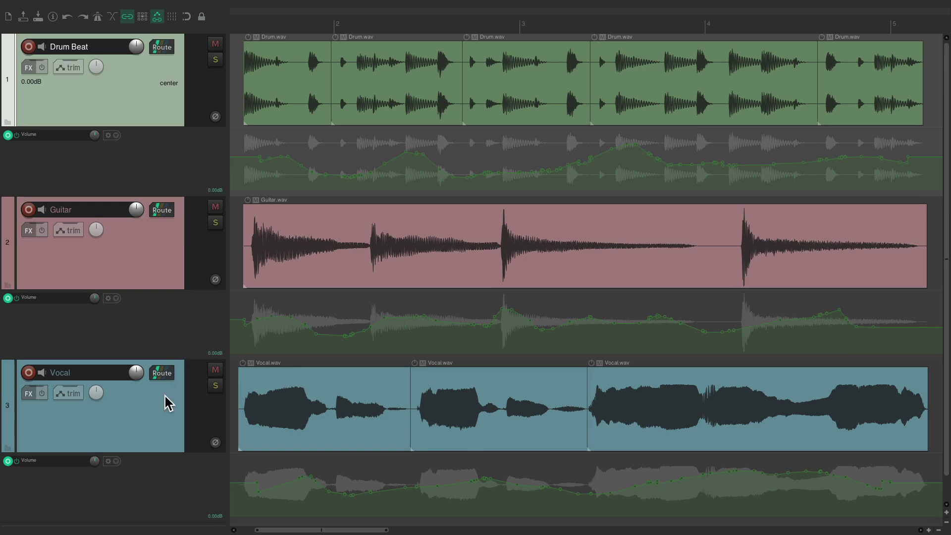
Select all tracks and swap their volume envelopes for pan envelopes.
{"action": "key", "text": "ctrl+a"}
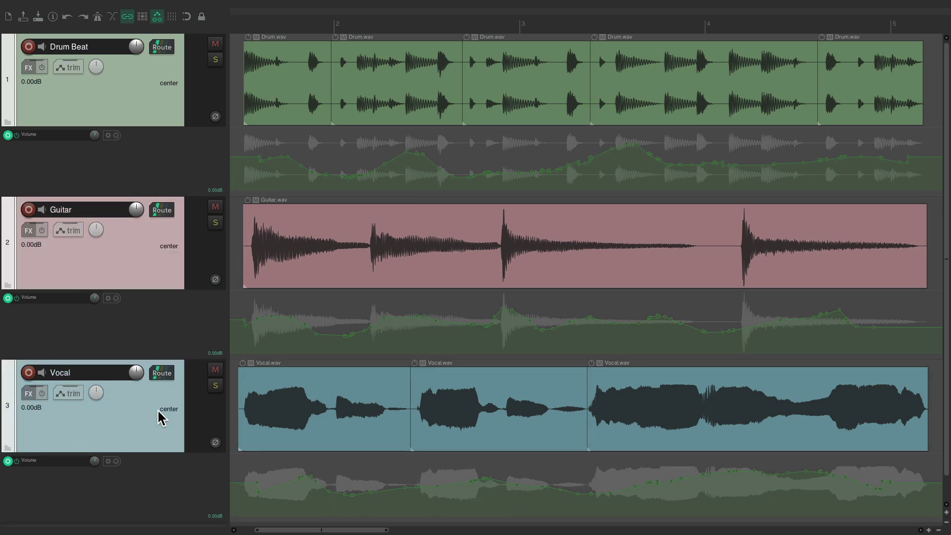
{"action": "key", "text": "v"}
{"action": "key", "text": "p"}
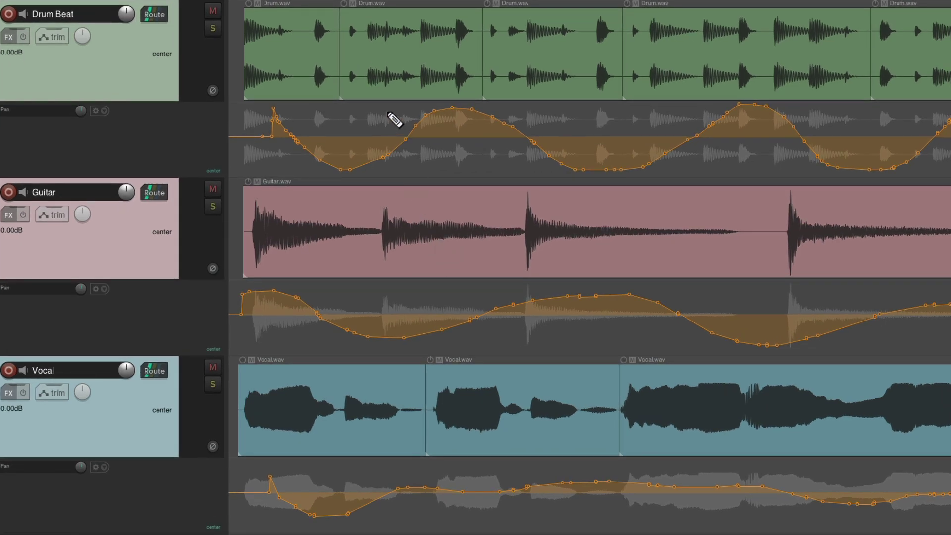
Mark one razor area across the Drum Beat, Guitar and Vocal pan lanes and shift the pan curves.
{"action": "left_click_drag", "start_coordinate": [375, 141], "coordinate": [588, 172]}
{"action": "left_click_drag", "start_coordinate": [515, 185], "coordinate": [478, 480]}
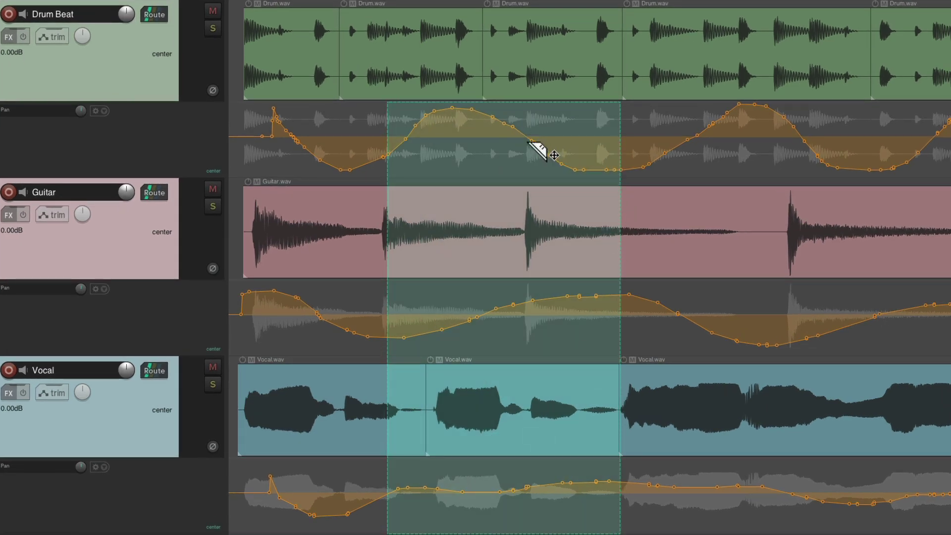
{"action": "mouse_move", "coordinate": [511, 128]}
{"action": "left_mouse_down"}
{"action": "mouse_move", "coordinate": [510, 154]}
{"action": "mouse_move", "coordinate": [513, 128]}
{"action": "left_mouse_up"}
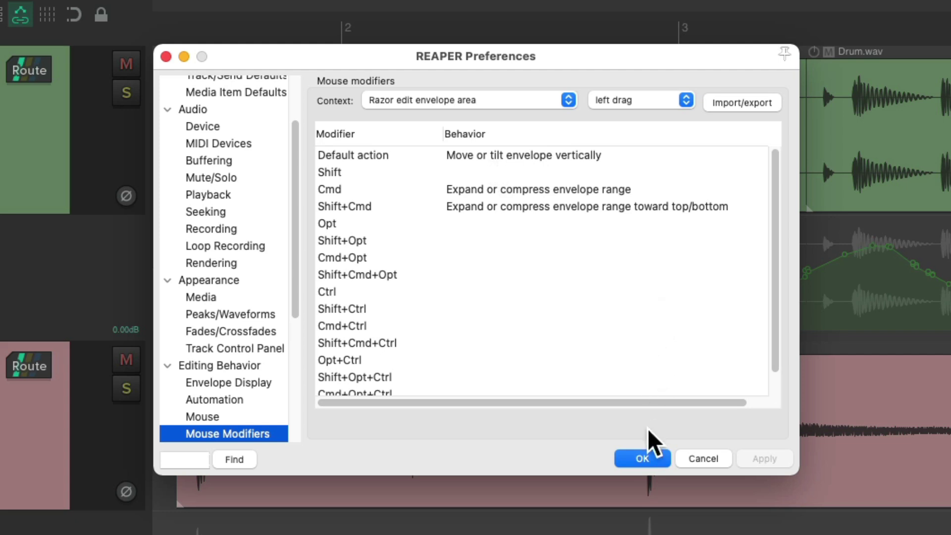
Close Preferences, razor-select bars 2–3 of the drum volume envelope, nudge it down, and tilt its left edge up.
{"action": "left_click", "coordinate": [643, 456]}
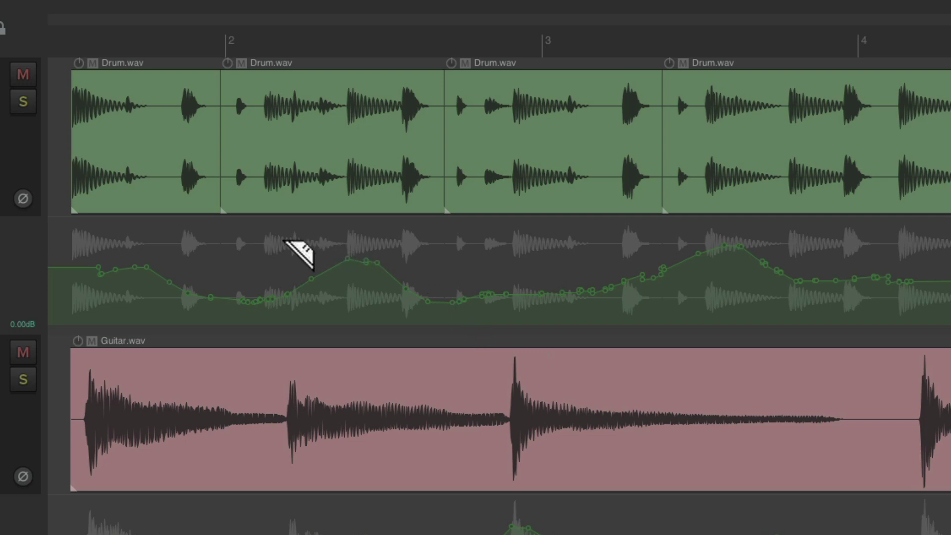
{"action": "left_click_drag", "start_coordinate": [284, 240], "coordinate": [671, 250]}
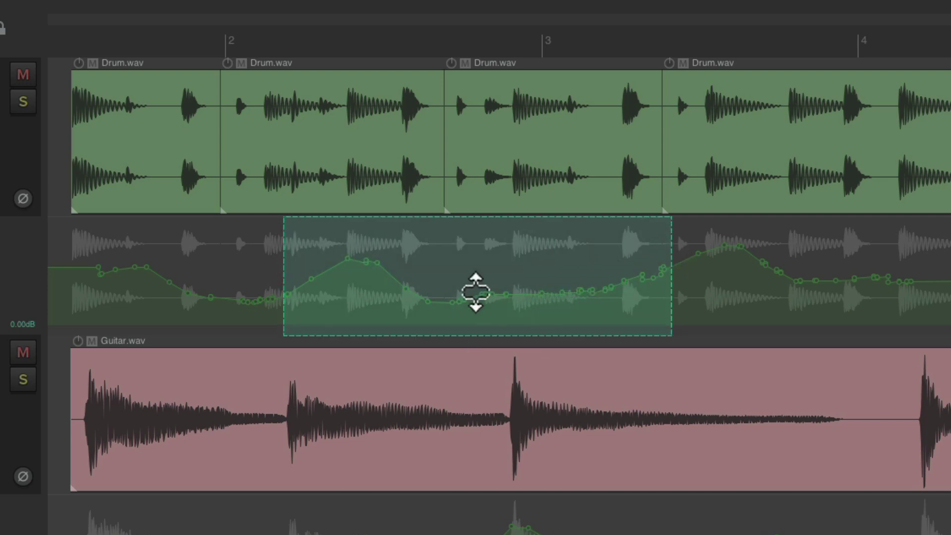
{"action": "mouse_move", "coordinate": [476, 292]}
{"action": "left_mouse_down"}
{"action": "mouse_move", "coordinate": [482, 251]}
{"action": "mouse_move", "coordinate": [477, 322]}
{"action": "mouse_move", "coordinate": [480, 296]}
{"action": "left_mouse_up"}
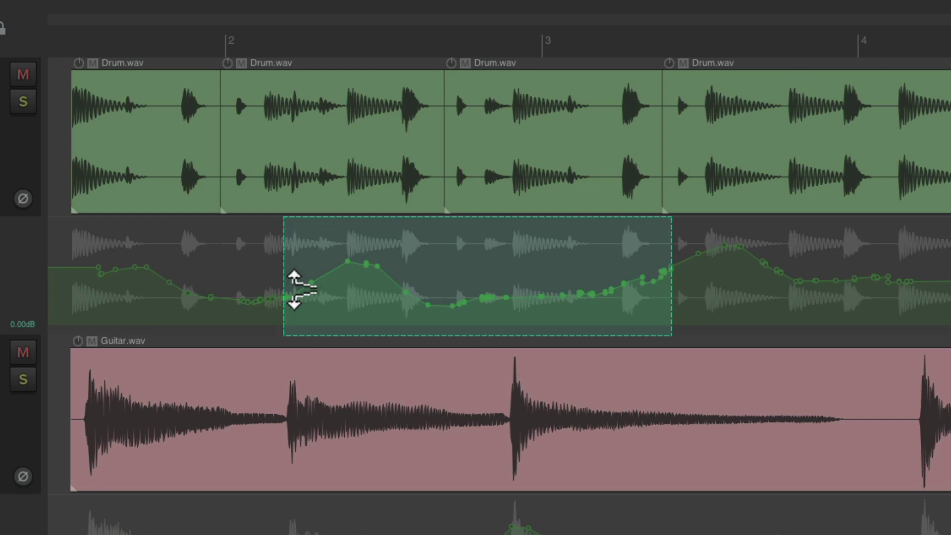
{"action": "left_click_drag", "start_coordinate": [294, 290], "coordinate": [301, 246]}
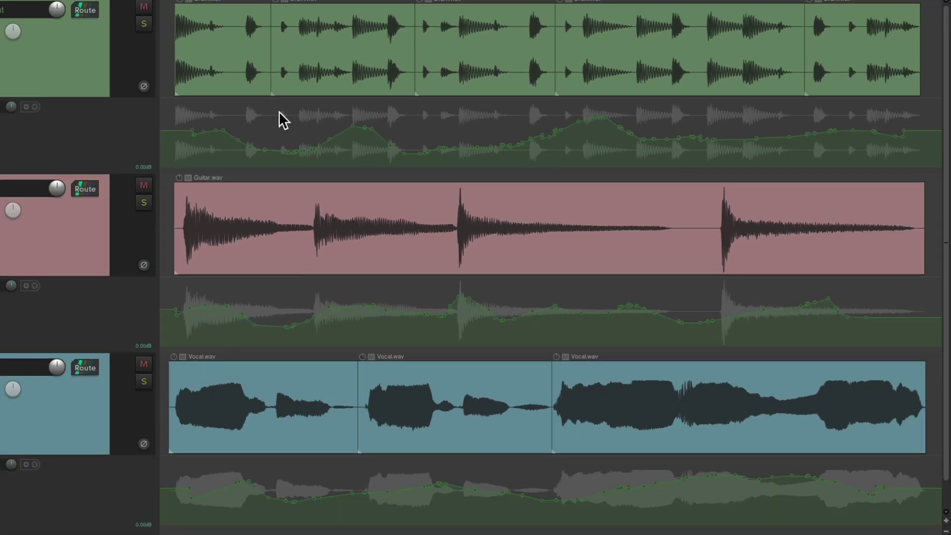
Mark three razor areas across all volume lanes, lower the envelopes, then tilt them from left and right edges.
{"action": "left_click_drag", "start_coordinate": [301, 117], "coordinate": [444, 403]}
{"action": "left_click_drag", "start_coordinate": [493, 119], "coordinate": [625, 500]}
{"action": "left_click_drag", "start_coordinate": [672, 119], "coordinate": [780, 500]}
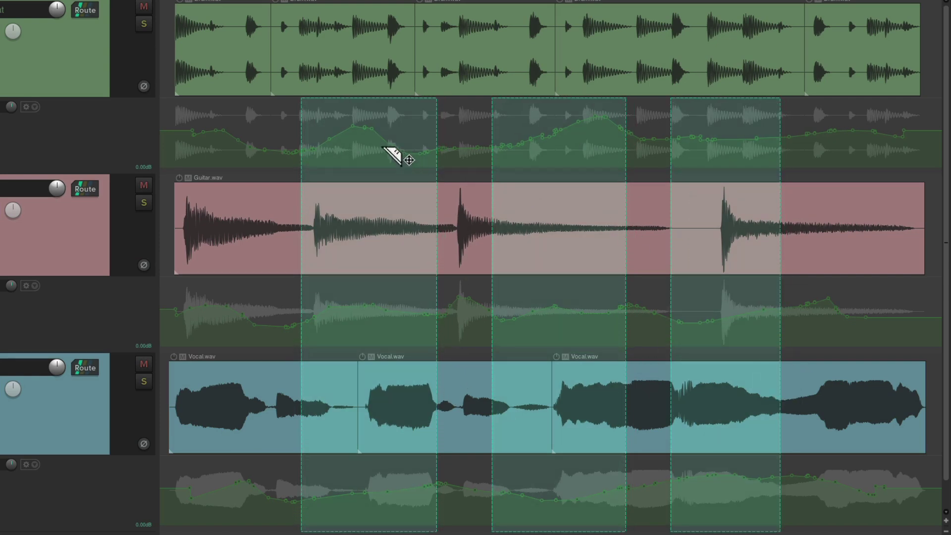
{"action": "mouse_move", "coordinate": [363, 127]}
{"action": "left_mouse_down"}
{"action": "mouse_move", "coordinate": [364, 148]}
{"action": "mouse_move", "coordinate": [363, 117]}
{"action": "mouse_move", "coordinate": [363, 129]}
{"action": "left_mouse_up"}
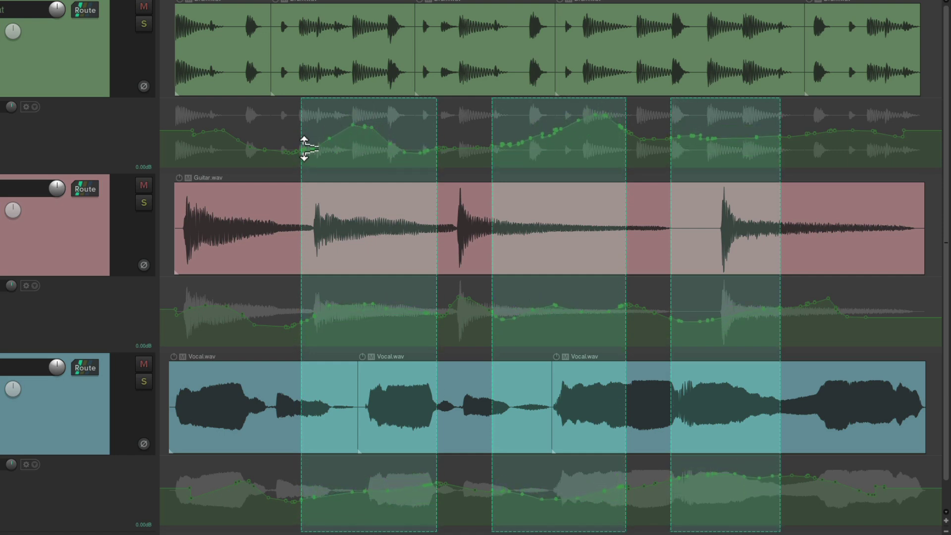
{"action": "mouse_move", "coordinate": [304, 148]}
{"action": "left_mouse_down"}
{"action": "mouse_move", "coordinate": [303, 117]}
{"action": "mouse_move", "coordinate": [304, 147]}
{"action": "left_mouse_up"}
{"action": "mouse_move", "coordinate": [431, 148]}
{"action": "left_mouse_down"}
{"action": "mouse_move", "coordinate": [431, 106]}
{"action": "mouse_move", "coordinate": [431, 146]}
{"action": "left_mouse_up"}
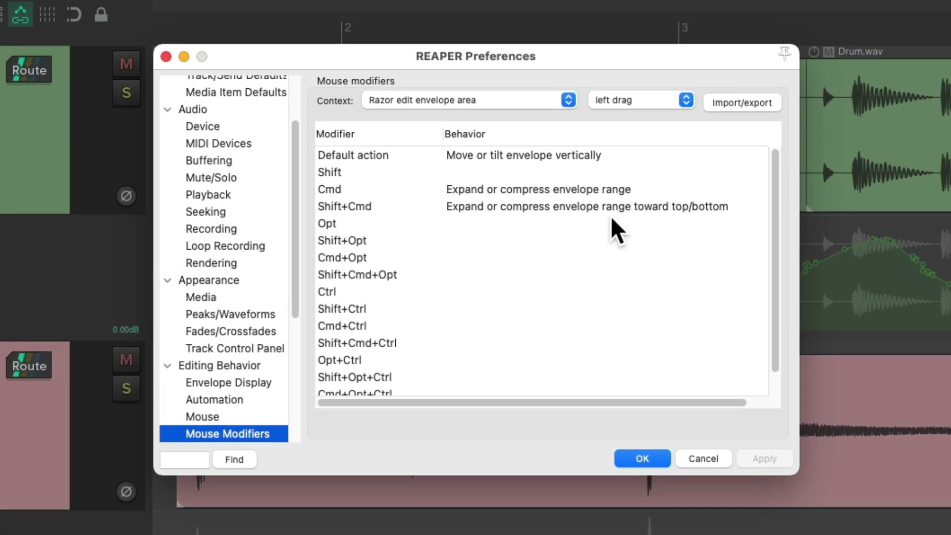
Review the Cmd expand-or-compress behaviour, close Preferences, and Ctrl-drag to scale the drum envelope range in a razor area.
{"action": "left_click", "coordinate": [575, 194]}
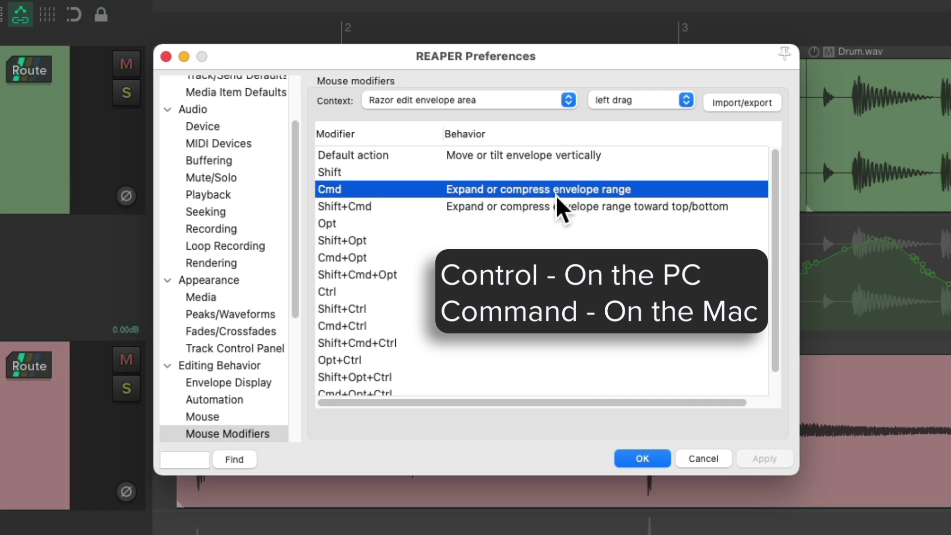
{"action": "left_click", "coordinate": [655, 460]}
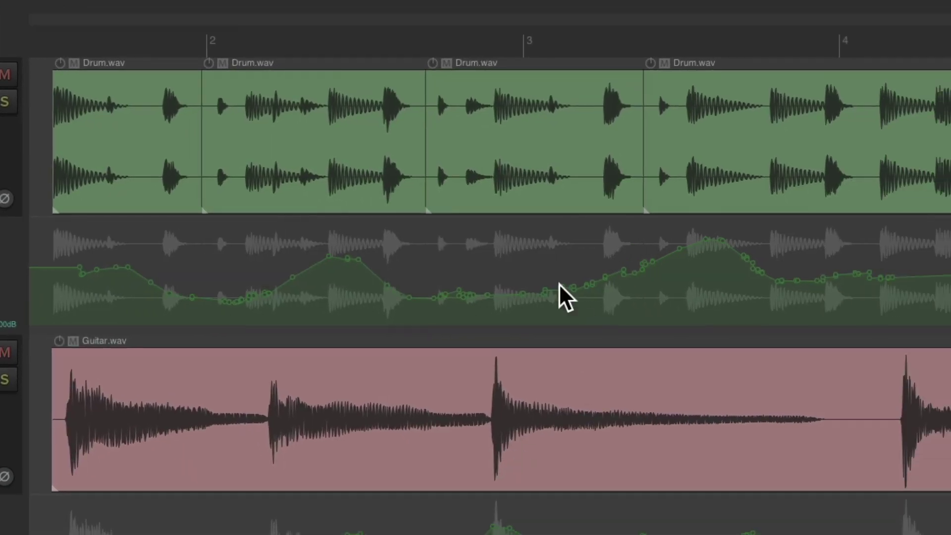
{"action": "left_click_drag", "start_coordinate": [263, 231], "coordinate": [692, 247]}
{"action": "key", "text": "ctrl"}
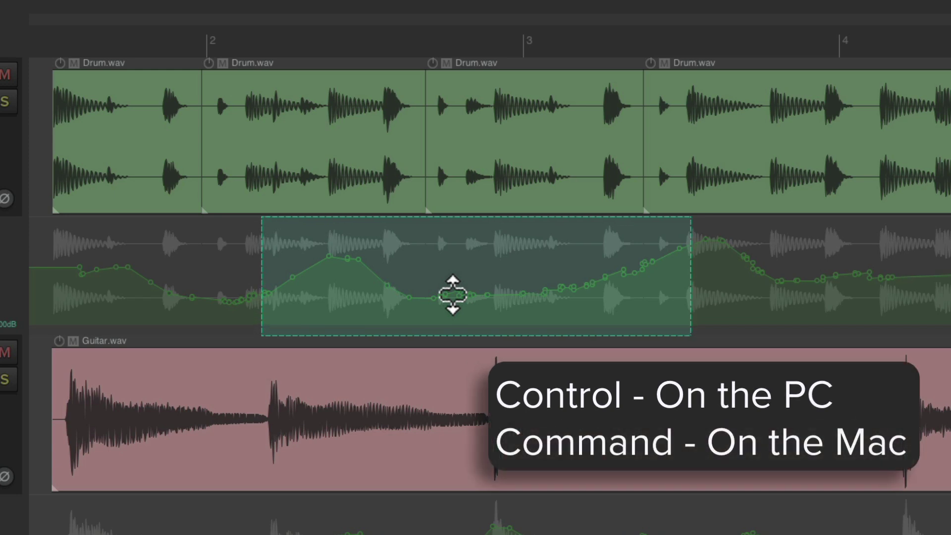
{"action": "left_click_drag", "start_coordinate": [455, 270], "coordinate": [467, 308]}
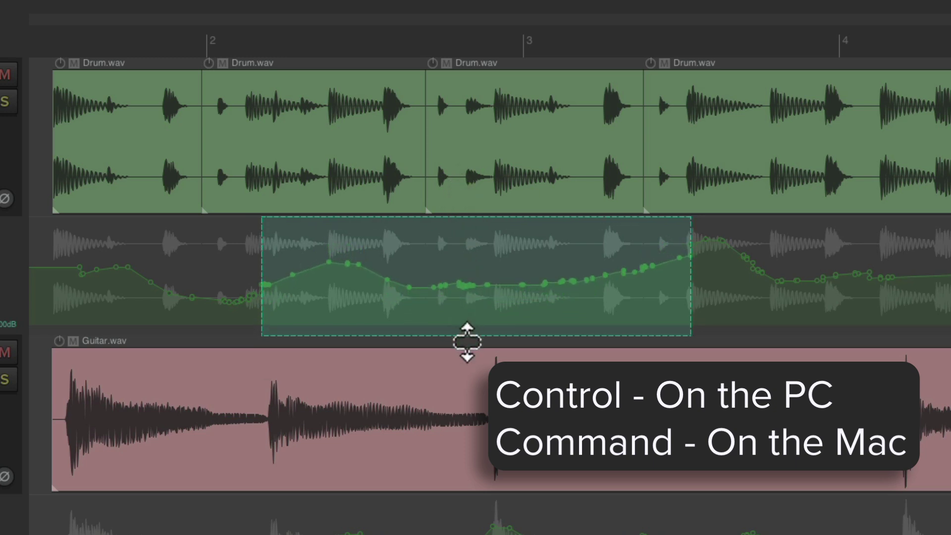
{"action": "mouse_move", "coordinate": [467, 350]}
{"action": "left_mouse_down"}
{"action": "mouse_move", "coordinate": [468, 371]}
{"action": "mouse_move", "coordinate": [480, 170]}
{"action": "mouse_move", "coordinate": [471, 365]}
{"action": "mouse_move", "coordinate": [471, 337]}
{"action": "left_mouse_up"}
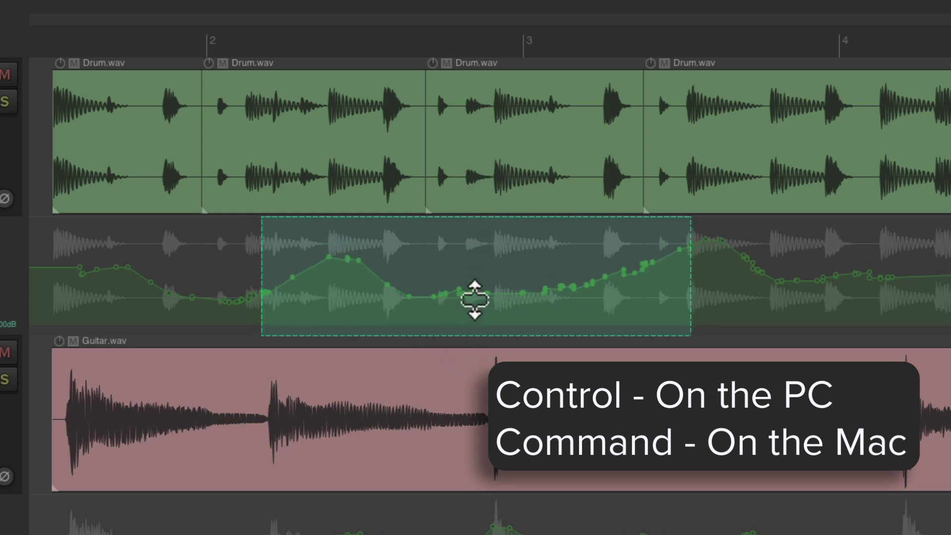
Mark razor areas around both drum envelope peaks, compress their range together, then clear the areas.
{"action": "left_click", "coordinate": [270, 234]}
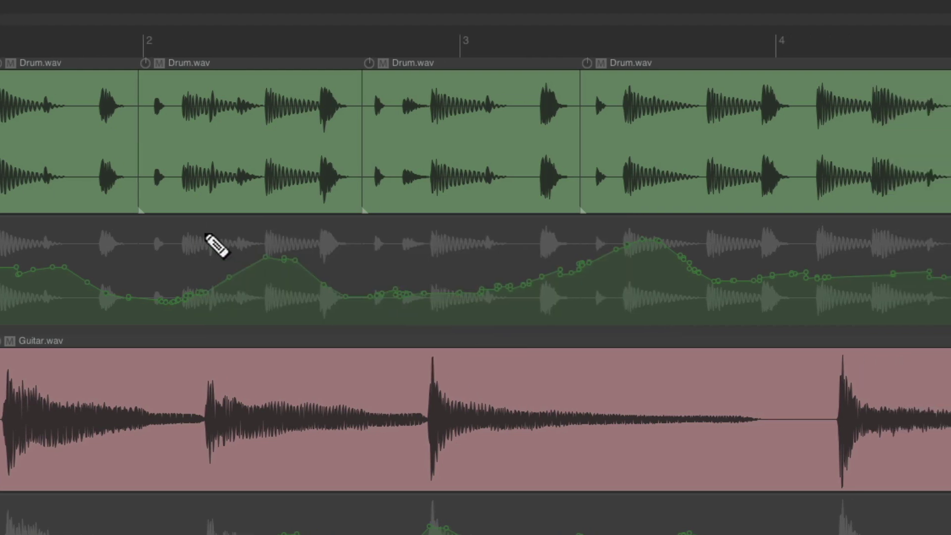
{"action": "left_click_drag", "start_coordinate": [197, 236], "coordinate": [410, 277]}
{"action": "left_click_drag", "start_coordinate": [515, 258], "coordinate": [748, 274]}
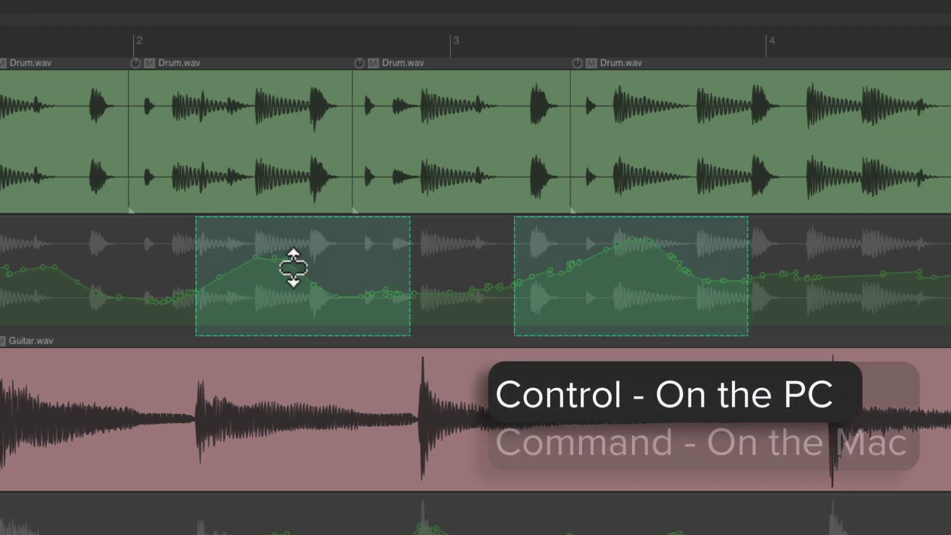
{"action": "mouse_move", "coordinate": [294, 268]}
{"action": "left_mouse_down"}
{"action": "mouse_move", "coordinate": [298, 352]}
{"action": "mouse_move", "coordinate": [302, 183]}
{"action": "mouse_move", "coordinate": [304, 356]}
{"action": "mouse_move", "coordinate": [308, 275]}
{"action": "left_mouse_up"}
{"action": "left_click", "coordinate": [358, 302]}
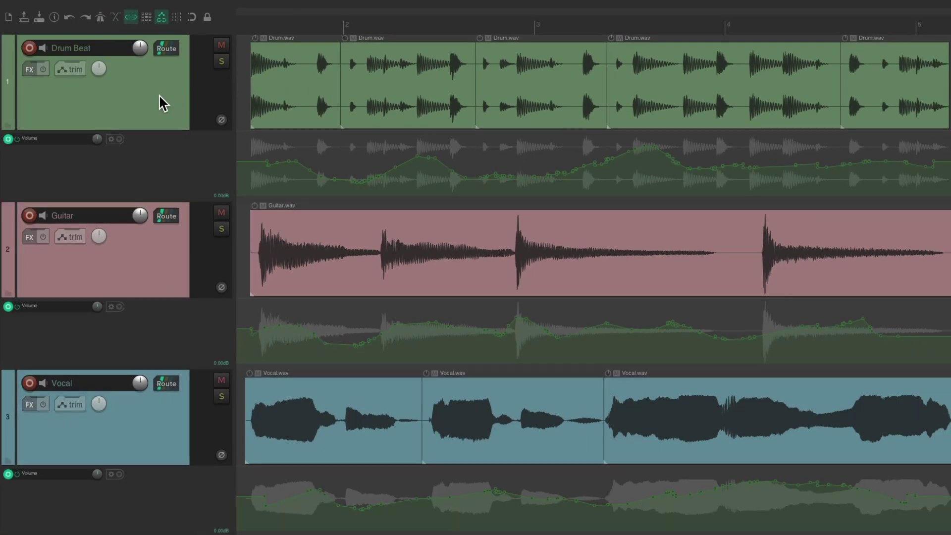
Select Drum Beat and replace its volume envelope with the pan envelope.
{"action": "left_click", "coordinate": [159, 98]}
{"action": "key", "text": "v"}
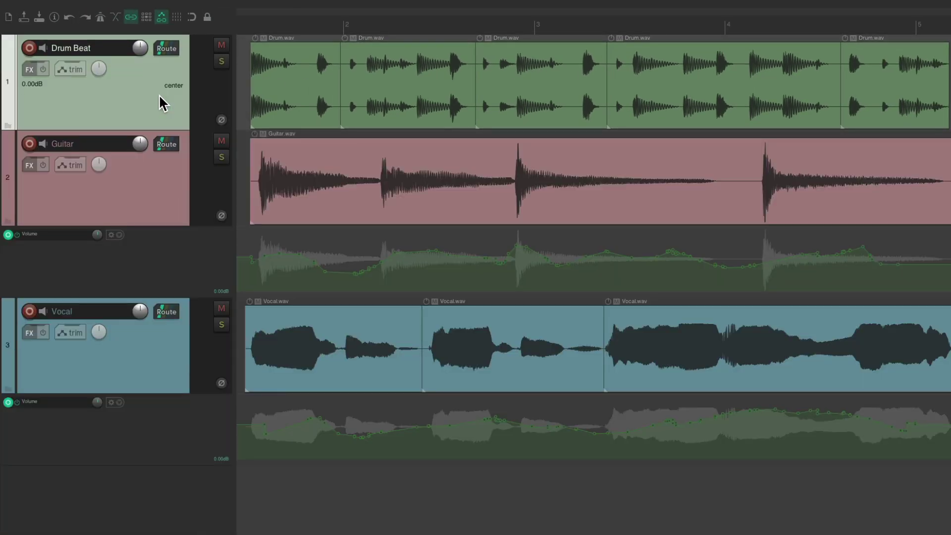
{"action": "key", "text": "p"}
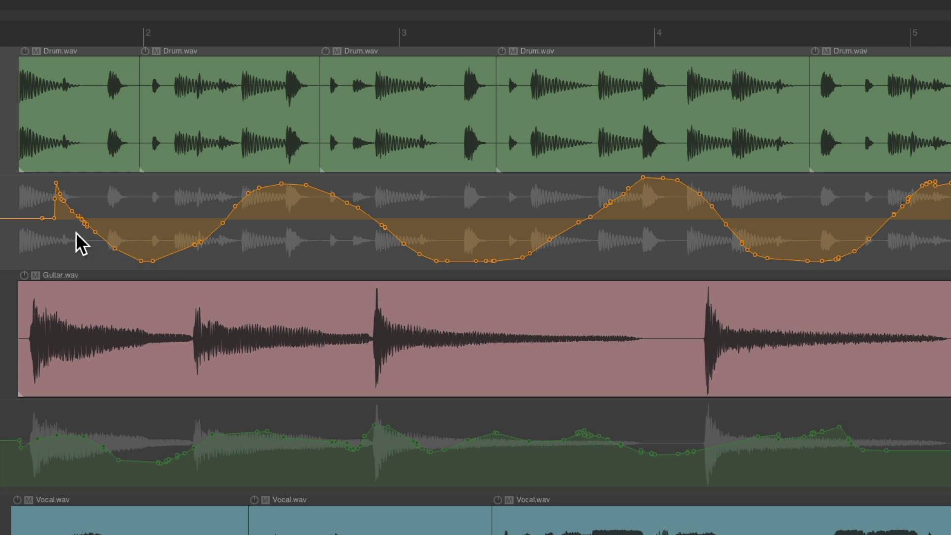
Razor-select the whole pan lane and compress the pan curve toward the centre line.
{"action": "left_click_drag", "start_coordinate": [74, 237], "coordinate": [782, 233]}
{"action": "left_click_drag", "start_coordinate": [886, 237], "coordinate": [872, 233]}
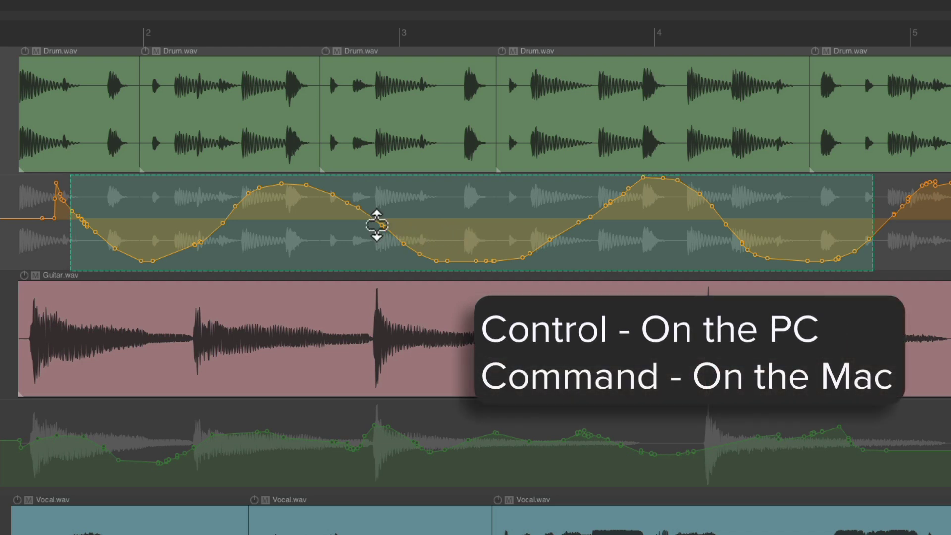
{"action": "mouse_move", "coordinate": [377, 224]}
{"action": "left_mouse_down"}
{"action": "mouse_move", "coordinate": [382, 197]}
{"action": "mouse_move", "coordinate": [384, 303]}
{"action": "mouse_move", "coordinate": [390, 224]}
{"action": "left_mouse_up"}
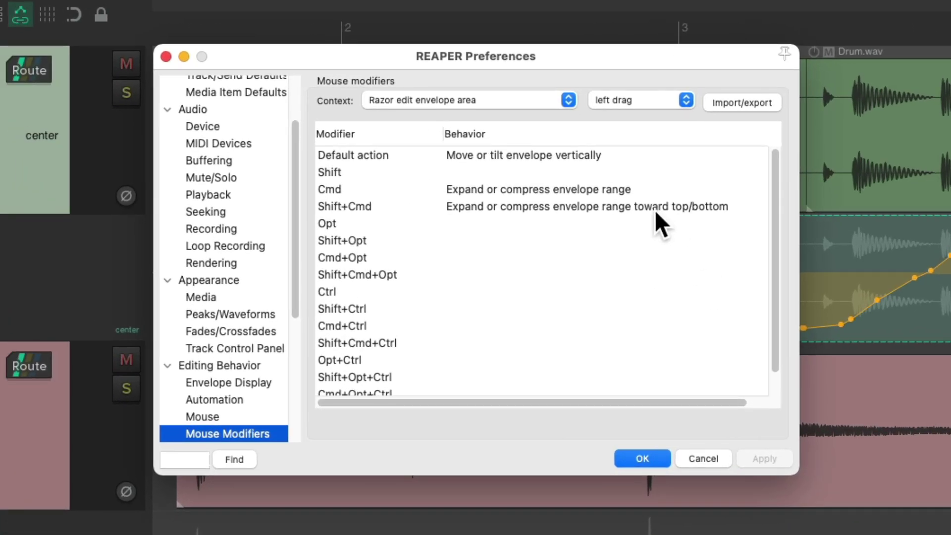
Review the Shift+Cmd compress-toward-top/bottom behaviour, then close Preferences.
{"action": "left_click", "coordinate": [657, 213]}
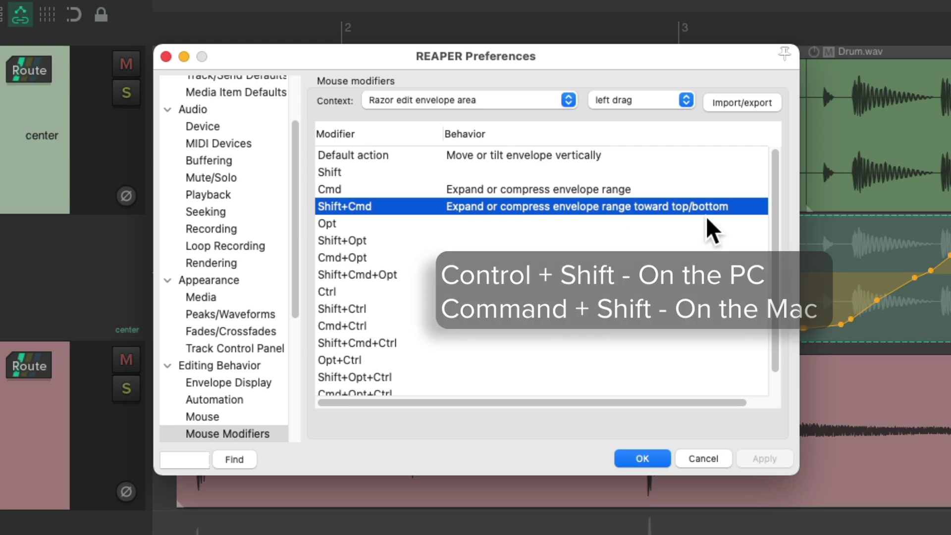
{"action": "left_click", "coordinate": [643, 458]}
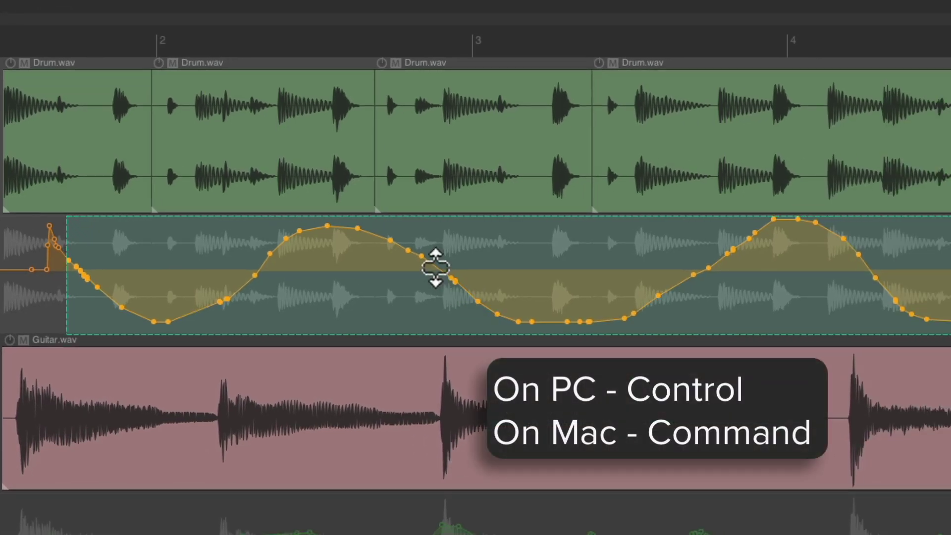
Scale the Drum Beat pan curve's range in the razor area, compressing it toward the top.
{"action": "left_click_drag", "start_coordinate": [435, 268], "coordinate": [454, 261]}
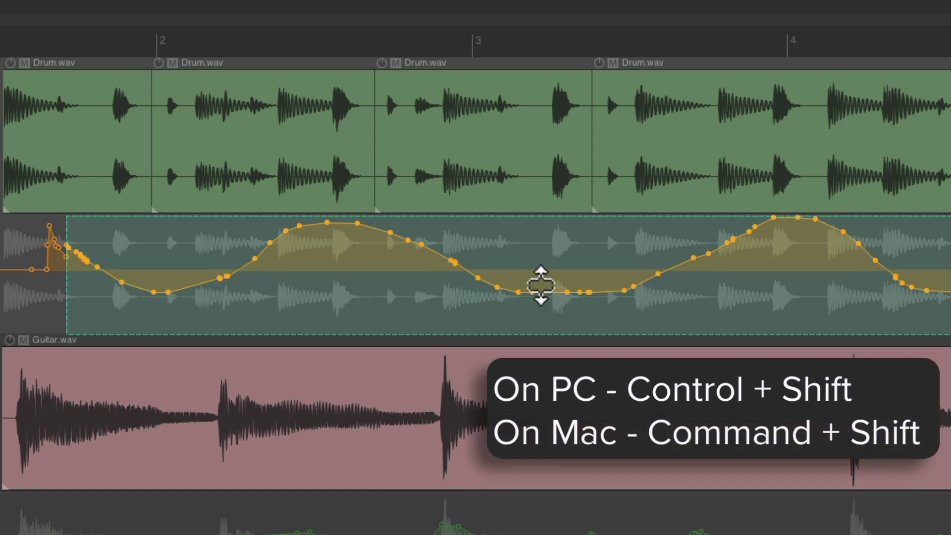
{"action": "left_click_drag", "start_coordinate": [542, 283], "coordinate": [541, 257]}
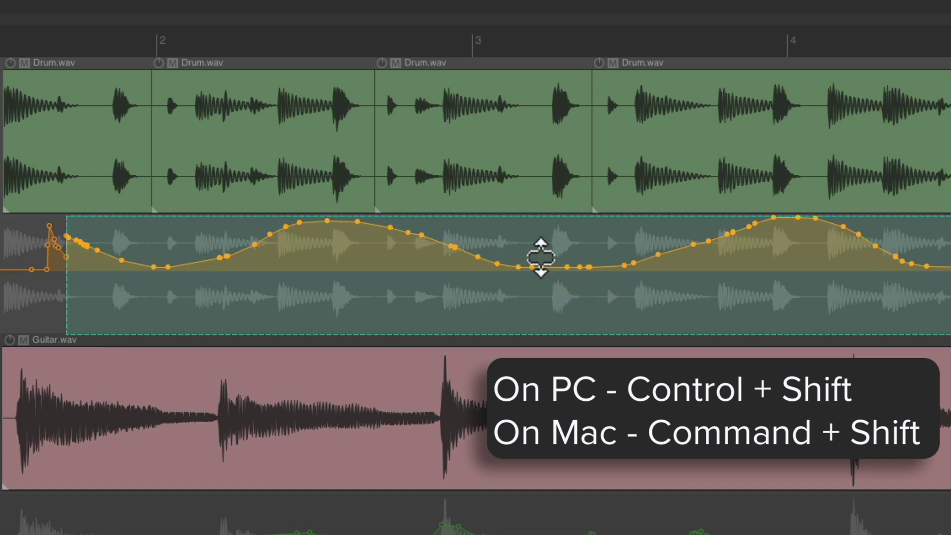
{"action": "left_click_drag", "start_coordinate": [541, 258], "coordinate": [535, 320]}
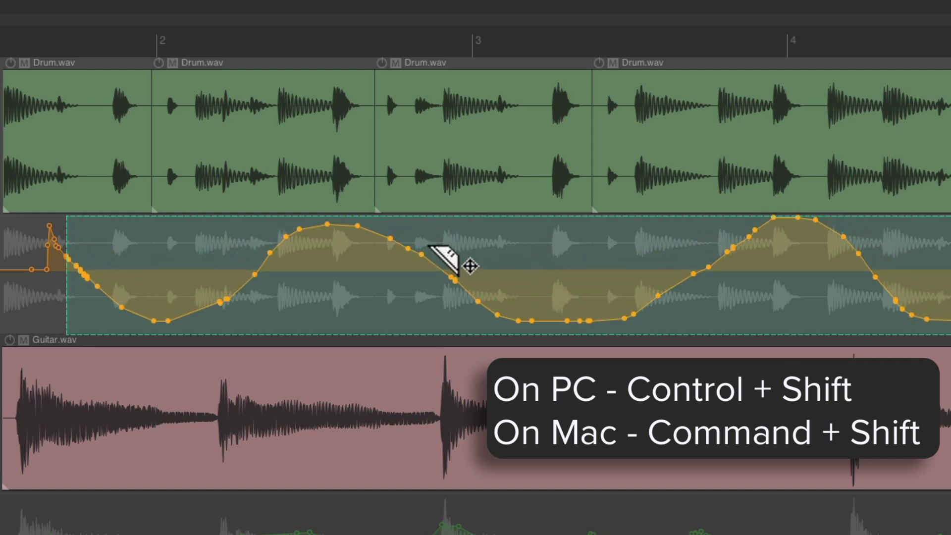
Rework the pan curve's peaks and troughs, leaving it compressed toward the bottom.
{"action": "left_click_drag", "start_coordinate": [336, 225], "coordinate": [336, 243]}
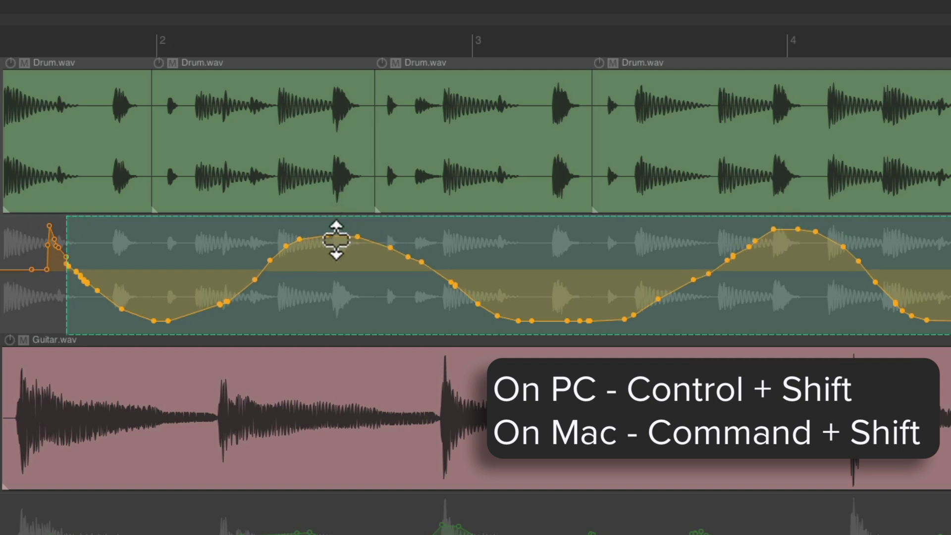
{"action": "left_click_drag", "start_coordinate": [335, 304], "coordinate": [341, 248]}
{"action": "left_click_drag", "start_coordinate": [339, 315], "coordinate": [337, 294]}
{"action": "left_click_drag", "start_coordinate": [342, 250], "coordinate": [342, 227]}
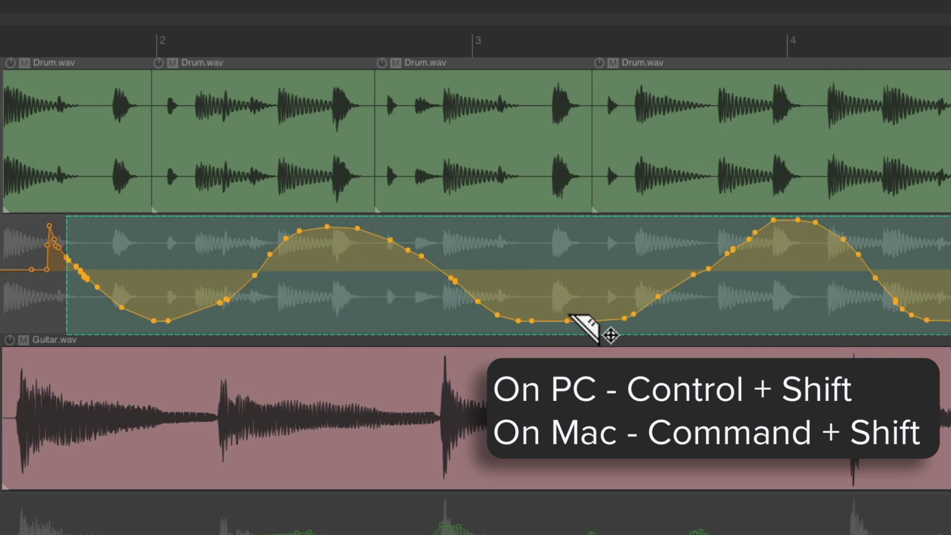
{"action": "mouse_move", "coordinate": [554, 323]}
{"action": "left_mouse_down"}
{"action": "mouse_move", "coordinate": [559, 257]}
{"action": "mouse_move", "coordinate": [555, 327]}
{"action": "left_mouse_up"}
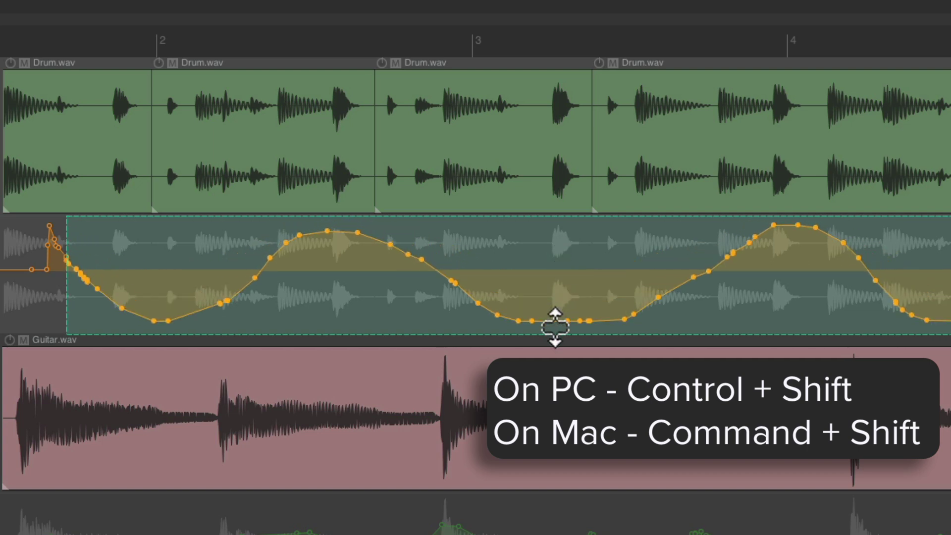